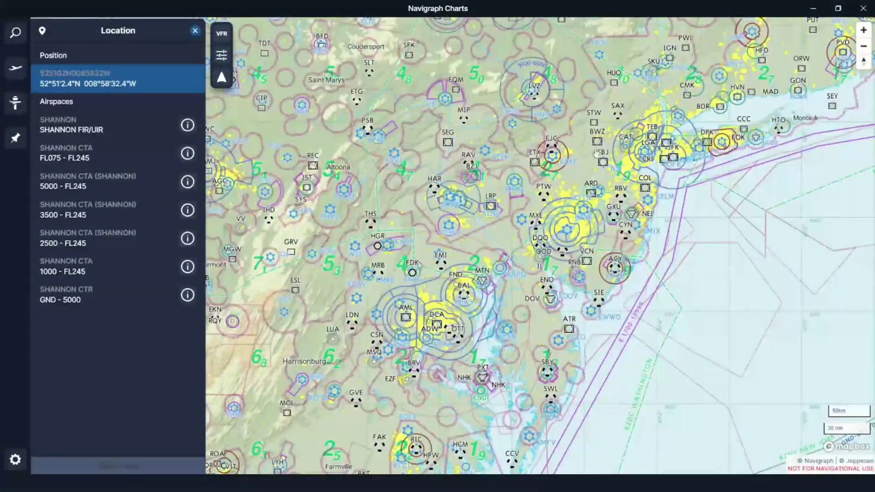
Step: Examine the VFR chart coverage from the US East Coast across to Ireland and Great Britain
{"action": "scroll", "coordinate": [597, 153], "scroll_direction": "down", "scroll_amount": 1}
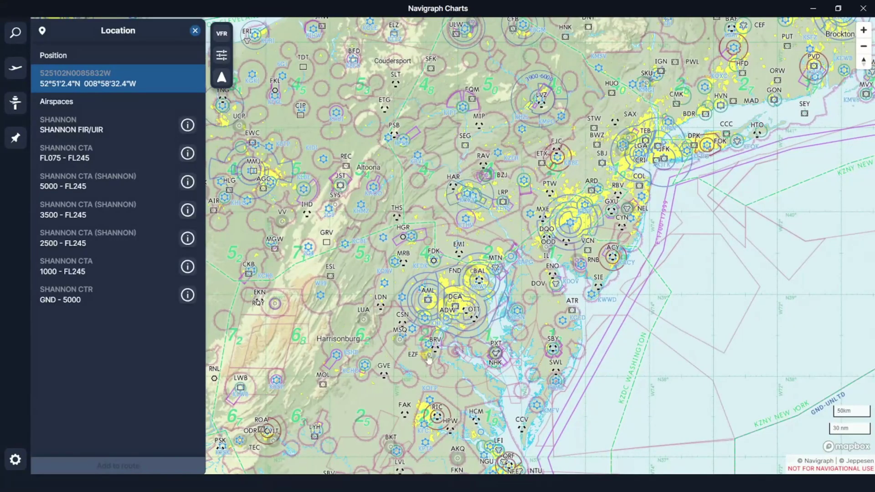
{"action": "scroll", "coordinate": [429, 359], "scroll_direction": "up", "scroll_amount": 1}
{"action": "left_click_drag", "start_coordinate": [748, 105], "coordinate": [445, 212]}
{"action": "scroll", "coordinate": [445, 212], "scroll_direction": "down", "scroll_amount": 8}
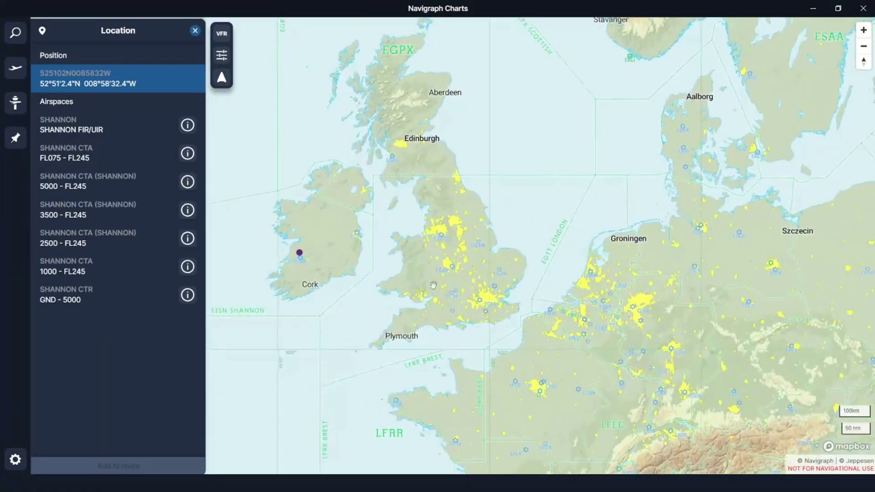
{"action": "left_click_drag", "start_coordinate": [283, 283], "coordinate": [366, 270]}
{"action": "scroll", "coordinate": [366, 280], "scroll_direction": "up", "scroll_amount": 2}
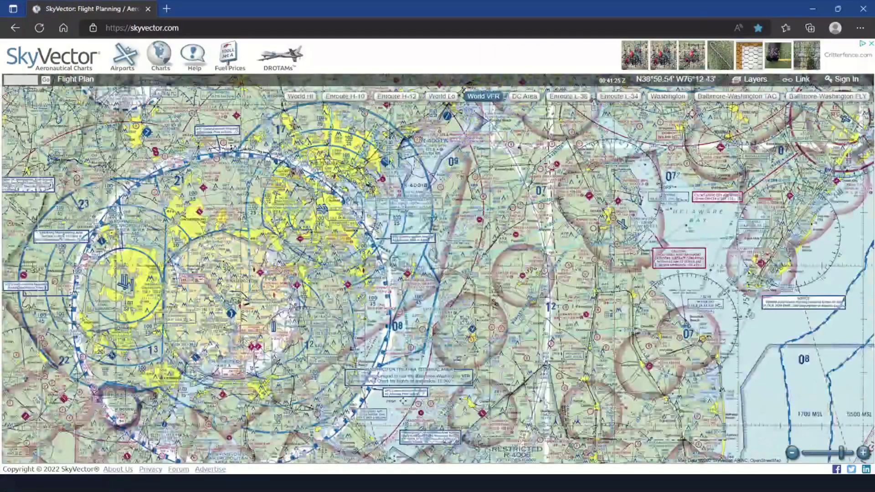
Step: Switch to SkyVector and examine the World VFR chart's airspace around Washington, Dulles, Baltimore and Chesapeake Bay
{"action": "left_click_drag", "start_coordinate": [388, 292], "coordinate": [492, 246]}
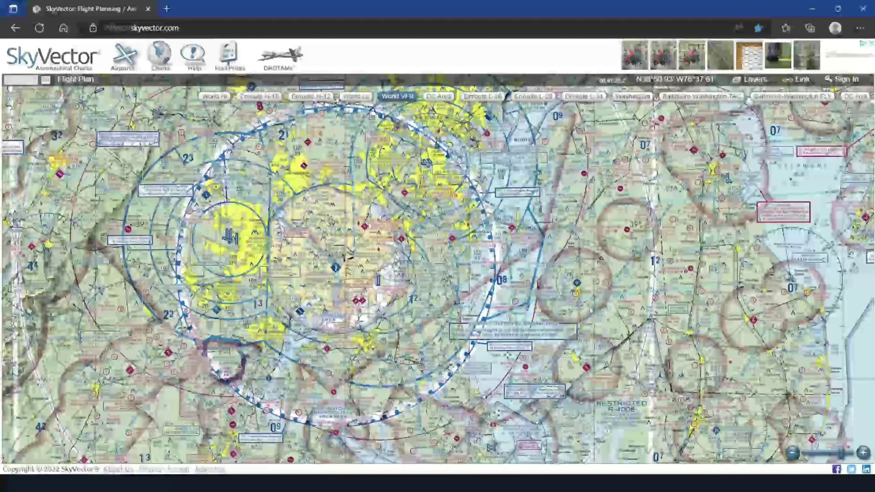
{"action": "left_click_drag", "start_coordinate": [452, 269], "coordinate": [429, 296]}
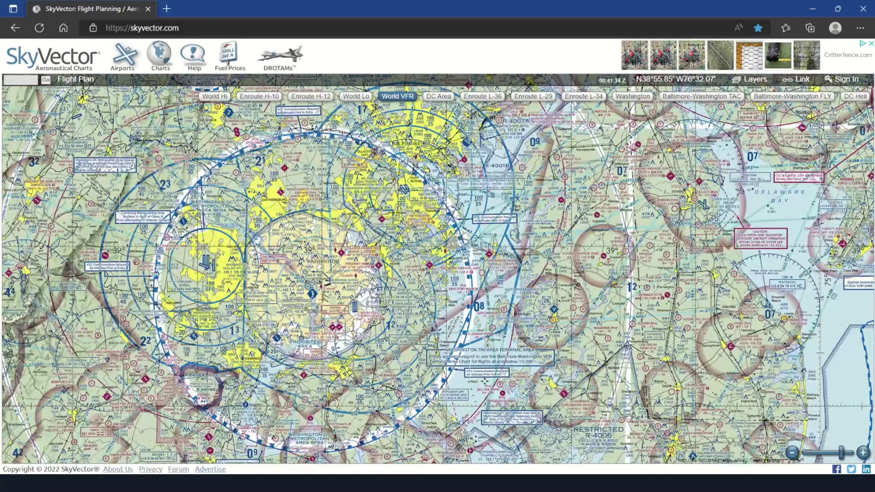
{"action": "key", "text": "Left"}
{"action": "scroll", "coordinate": [172, 298], "scroll_direction": "up", "scroll_amount": 1}
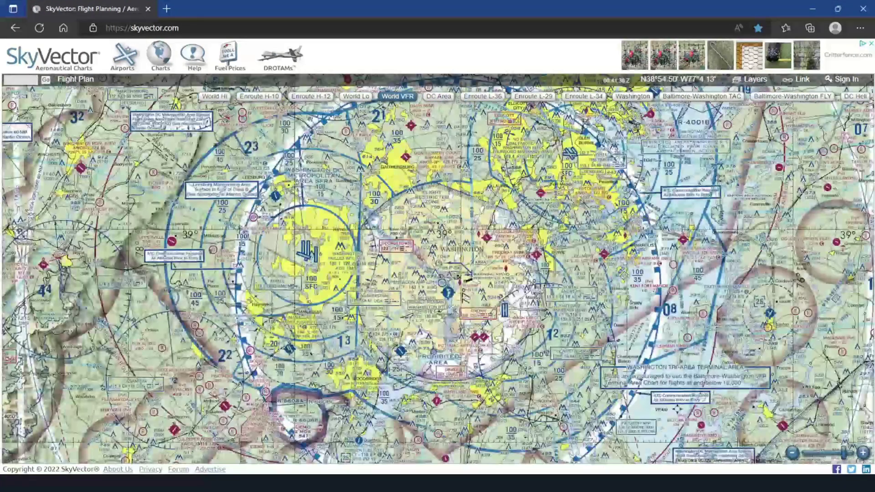
{"action": "left_click_drag", "start_coordinate": [171, 298], "coordinate": [52, 354]}
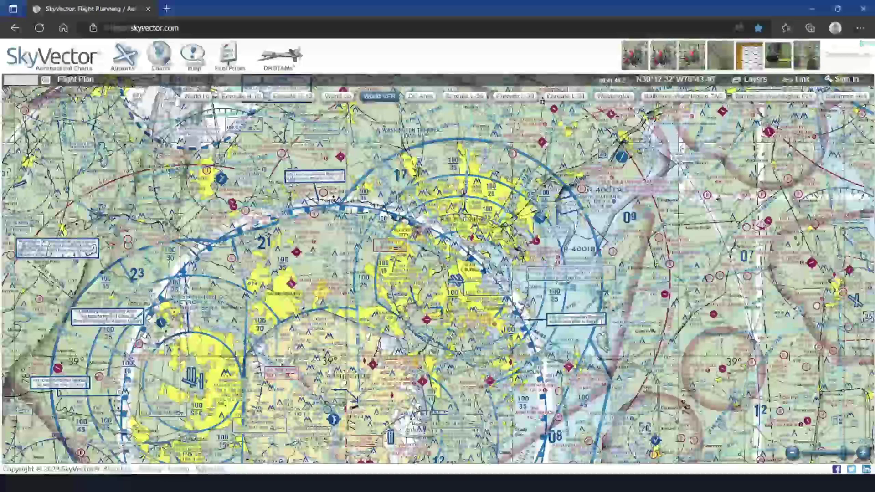
{"action": "left_click_drag", "start_coordinate": [450, 266], "coordinate": [414, 174]}
{"action": "key", "text": "Right"}
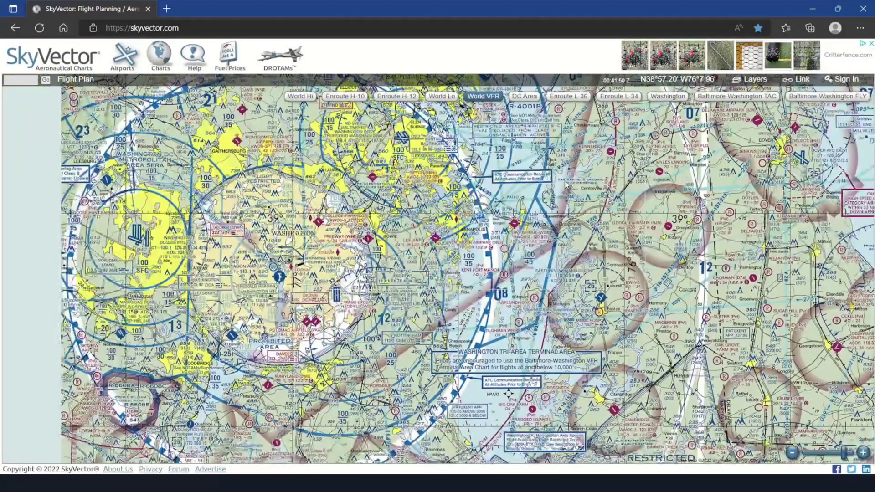
{"action": "scroll", "coordinate": [566, 184], "scroll_direction": "up", "scroll_amount": 1}
{"action": "left_click_drag", "start_coordinate": [752, 196], "coordinate": [772, 220]}
{"action": "left_click_drag", "start_coordinate": [315, 246], "coordinate": [577, 219]}
{"action": "left_click_drag", "start_coordinate": [171, 227], "coordinate": [271, 267]}
{"action": "scroll", "coordinate": [305, 212], "scroll_direction": "down", "scroll_amount": 1}
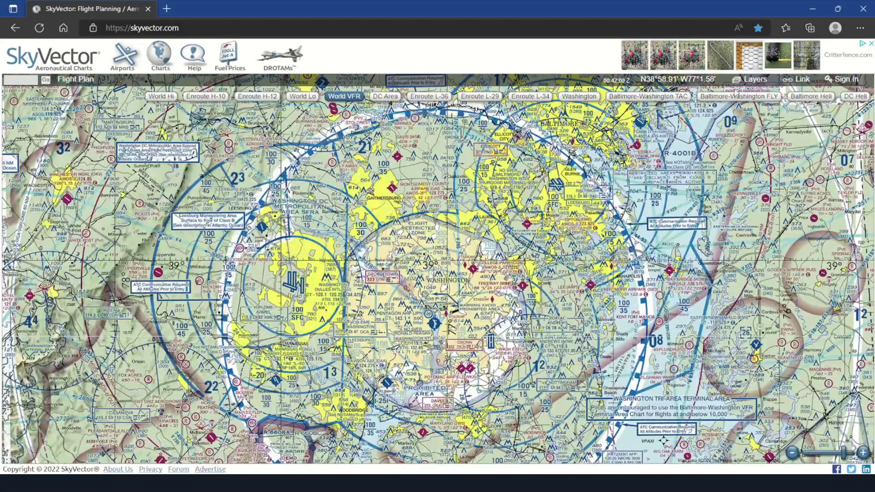
Step: Display the Baltimore-Washington FLY chart and examine its flyway routes around the Class B airspace
{"action": "left_click", "coordinate": [737, 96]}
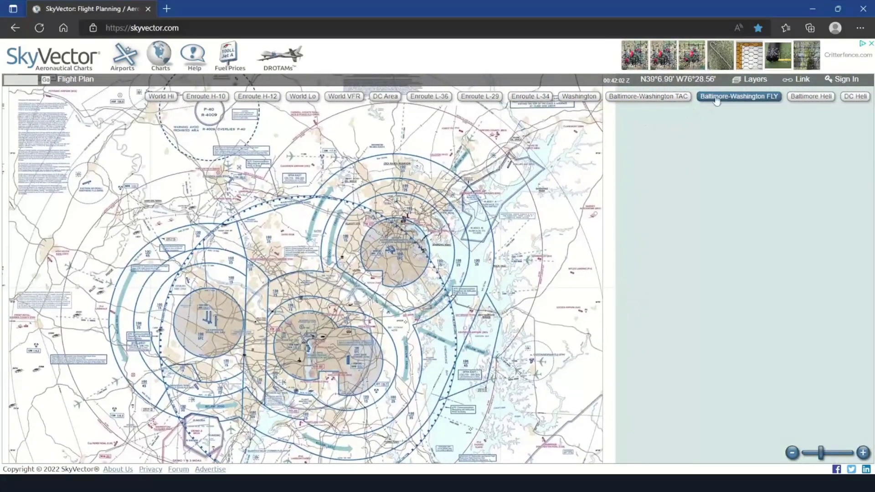
{"action": "scroll", "coordinate": [298, 203], "scroll_direction": "up", "scroll_amount": 1}
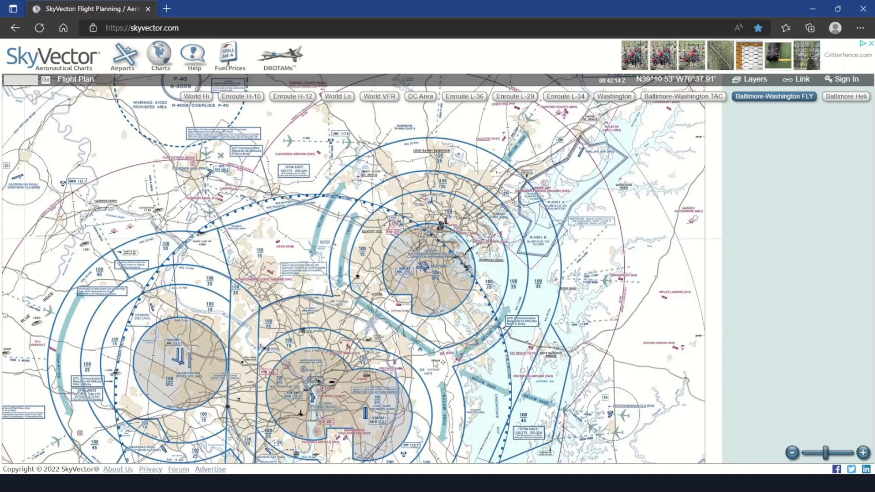
{"action": "left_click_drag", "start_coordinate": [434, 364], "coordinate": [478, 316]}
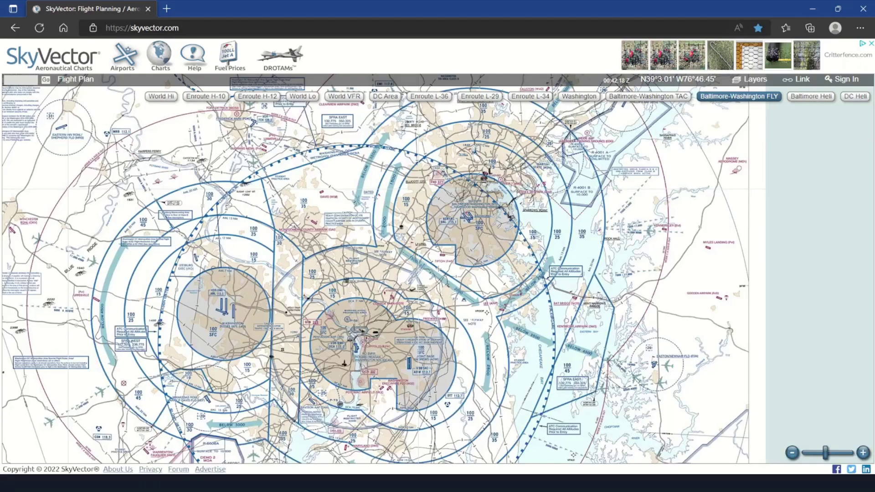
Step: Look at the World Hi chart, return to World VFR and examine the detailed chart boundary across Quebec
{"action": "left_click", "coordinate": [162, 96]}
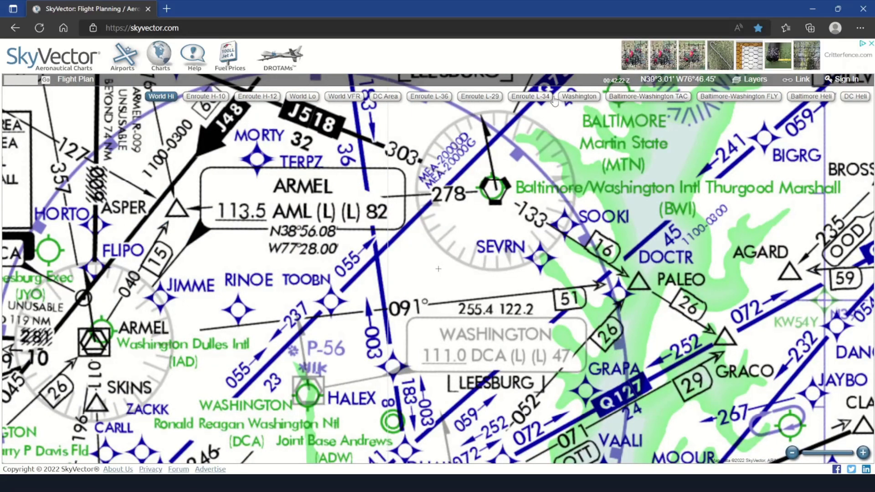
{"action": "left_click", "coordinate": [340, 98]}
{"action": "scroll", "coordinate": [430, 270], "scroll_direction": "down", "scroll_amount": 3}
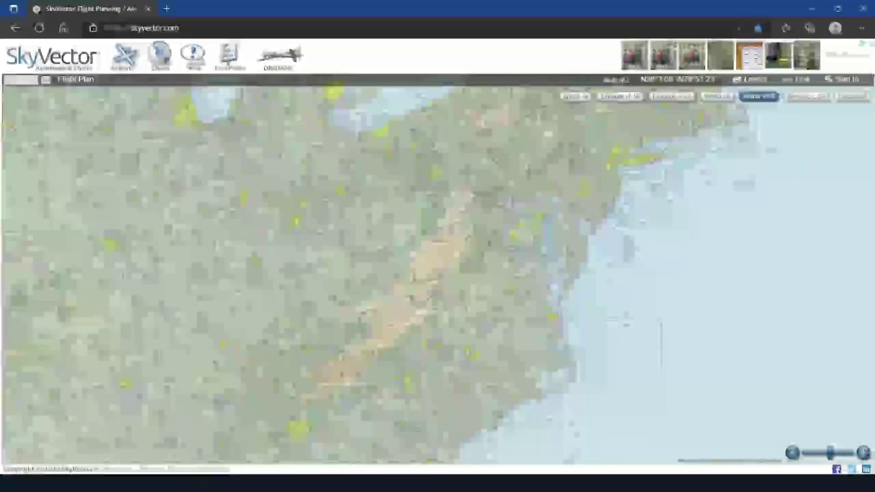
{"action": "left_click_drag", "start_coordinate": [493, 147], "coordinate": [360, 400]}
{"action": "left_click_drag", "start_coordinate": [501, 181], "coordinate": [267, 385]}
{"action": "scroll", "coordinate": [325, 204], "scroll_direction": "up", "scroll_amount": 1}
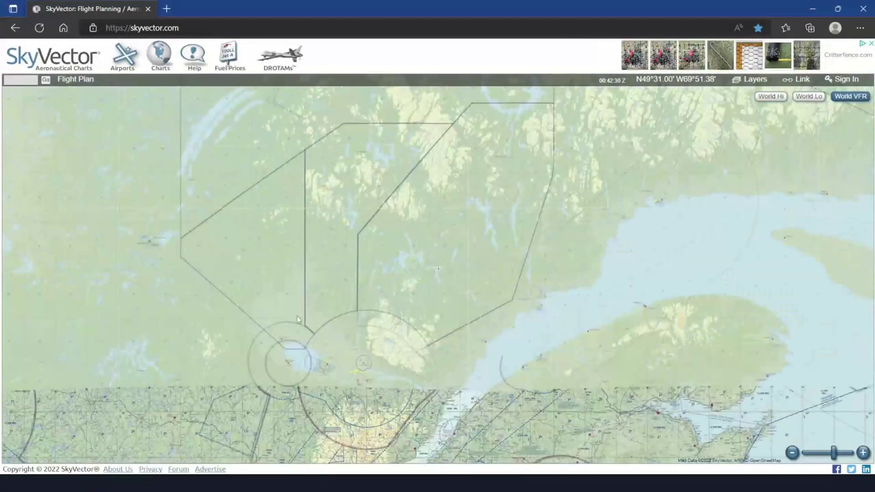
{"action": "left_click_drag", "start_coordinate": [422, 263], "coordinate": [462, 205]}
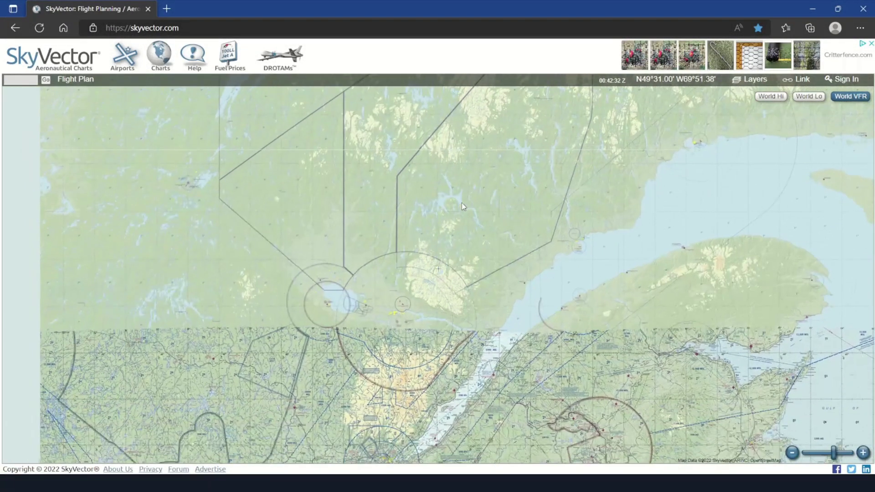
{"action": "left_click_drag", "start_coordinate": [290, 337], "coordinate": [292, 260]}
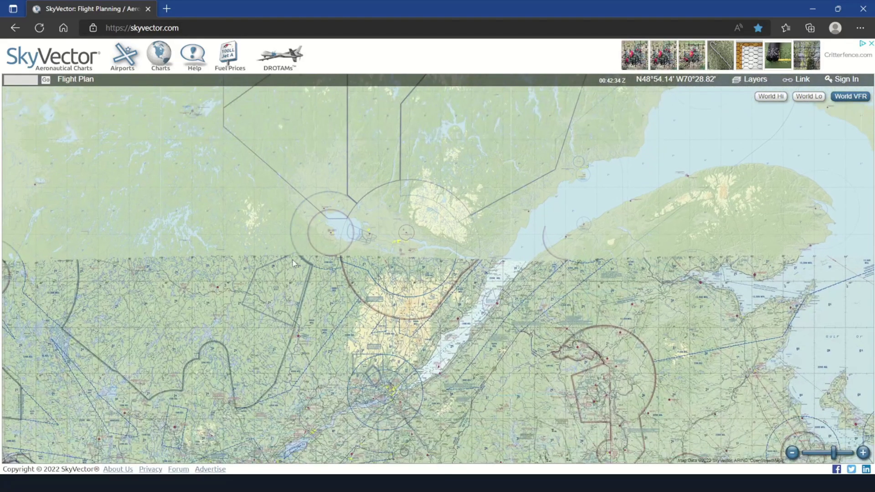
{"action": "scroll", "coordinate": [312, 295], "scroll_direction": "up", "scroll_amount": 1}
{"action": "scroll", "coordinate": [363, 329], "scroll_direction": "up", "scroll_amount": 2}
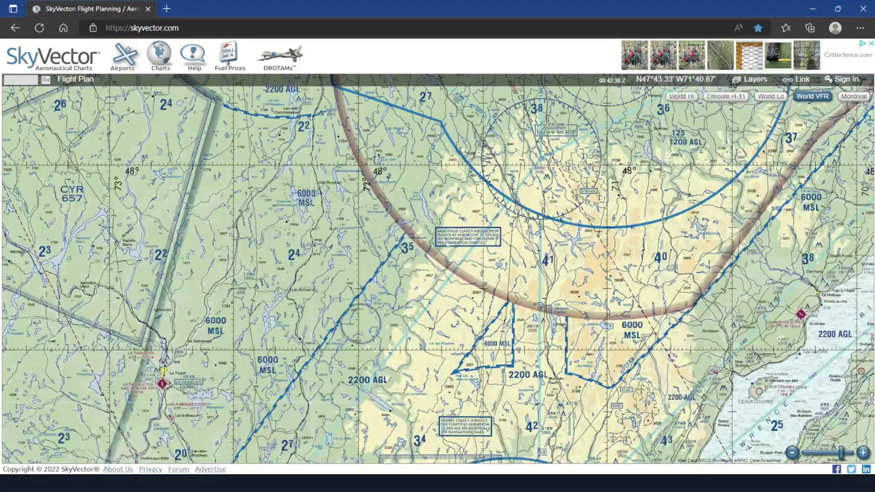
{"action": "scroll", "coordinate": [363, 329], "scroll_direction": "down", "scroll_amount": 2}
{"action": "scroll", "coordinate": [439, 226], "scroll_direction": "up", "scroll_amount": 2}
{"action": "left_click_drag", "start_coordinate": [461, 232], "coordinate": [434, 336]}
{"action": "scroll", "coordinate": [424, 321], "scroll_direction": "up", "scroll_amount": 1}
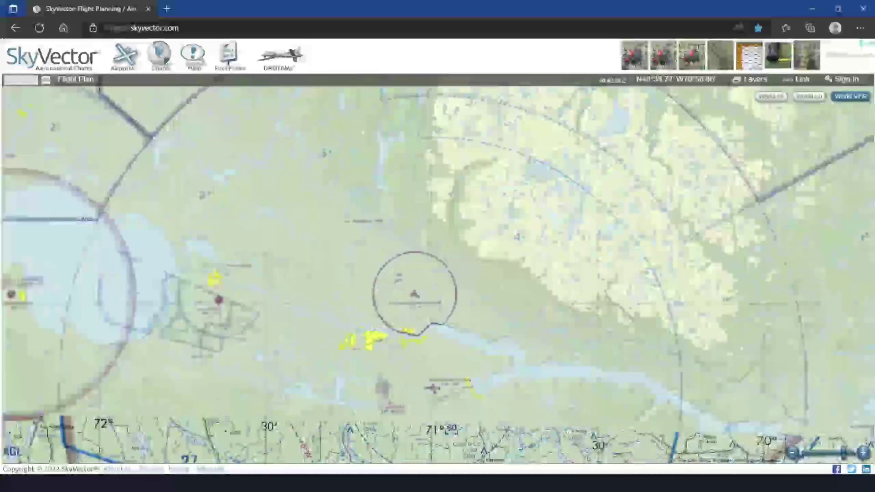
Step: Find London on the World VFR chart and examine the level of detail in its airspace
{"action": "scroll", "coordinate": [472, 284], "scroll_direction": "down", "scroll_amount": 6}
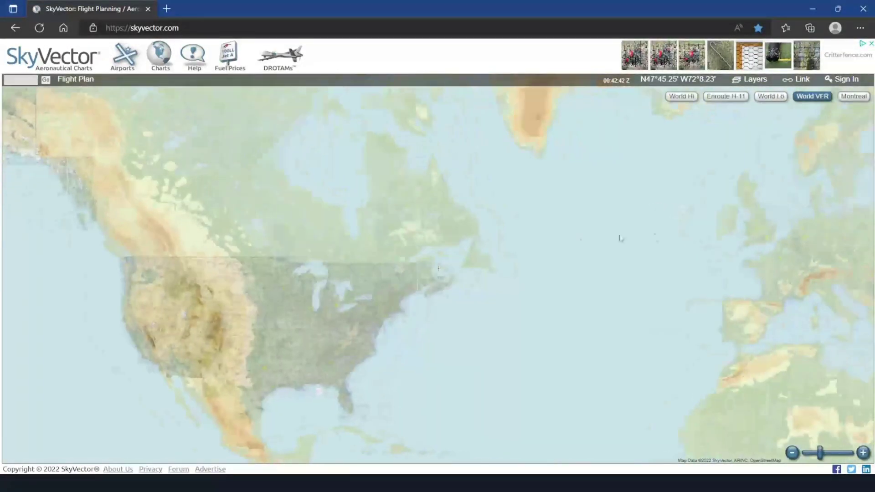
{"action": "left_click_drag", "start_coordinate": [667, 251], "coordinate": [200, 262]}
{"action": "scroll", "coordinate": [219, 276], "scroll_direction": "up", "scroll_amount": 2}
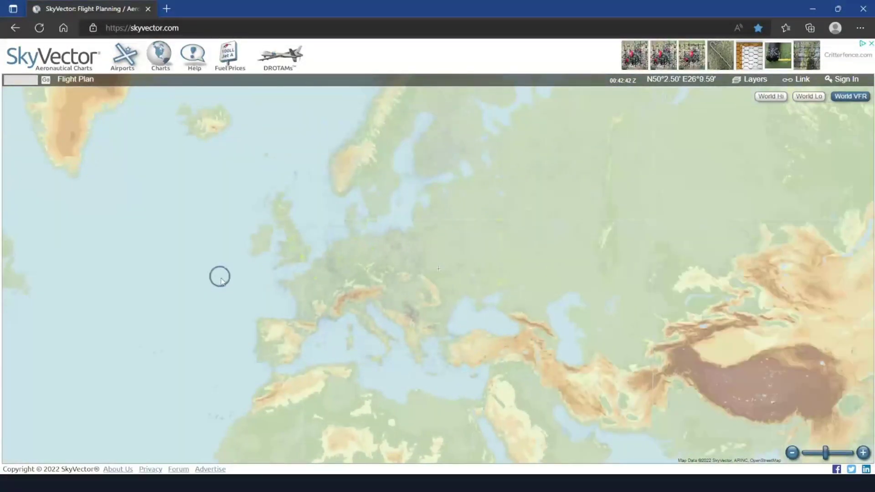
{"action": "scroll", "coordinate": [532, 176], "scroll_direction": "up", "scroll_amount": 2}
{"action": "scroll", "coordinate": [166, 375], "scroll_direction": "up", "scroll_amount": 1}
{"action": "scroll", "coordinate": [250, 366], "scroll_direction": "up", "scroll_amount": 1}
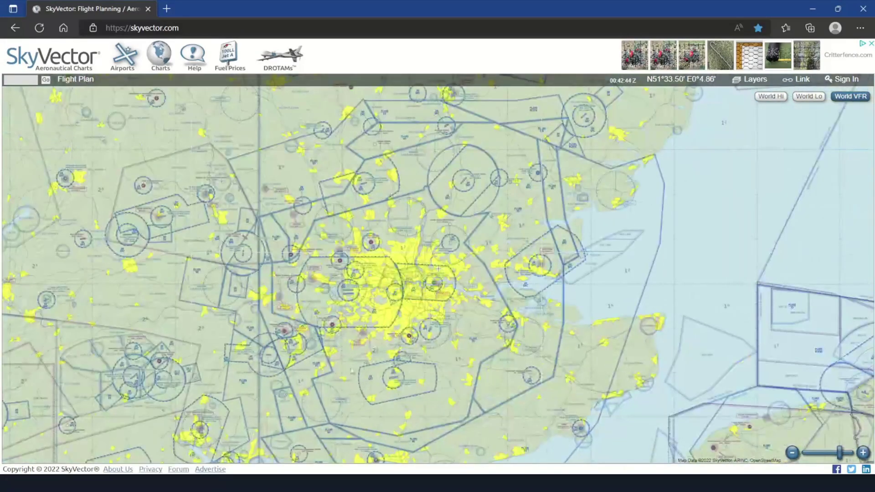
{"action": "scroll", "coordinate": [381, 350], "scroll_direction": "up", "scroll_amount": 2}
{"action": "left_click_drag", "start_coordinate": [365, 262], "coordinate": [420, 320]}
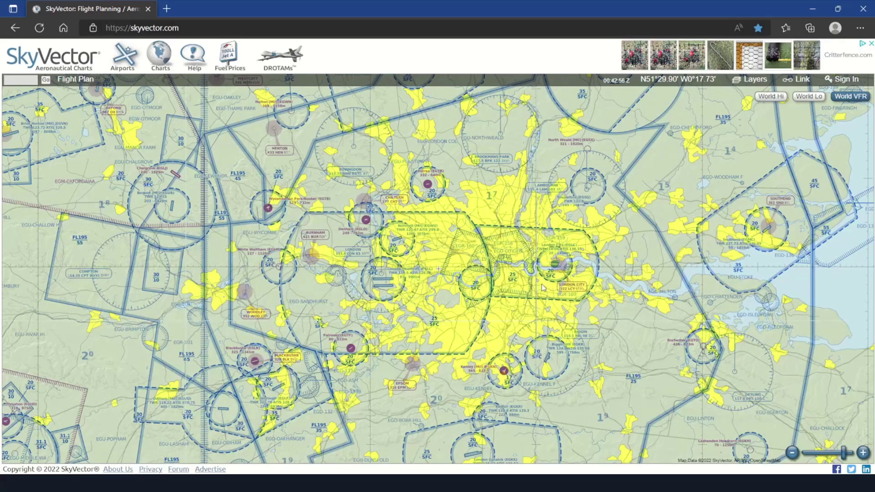
Step: Compare the control zones, airfields and altitude limits south and west of London on the World VFR chart
{"action": "left_click_drag", "start_coordinate": [531, 333], "coordinate": [668, 192]}
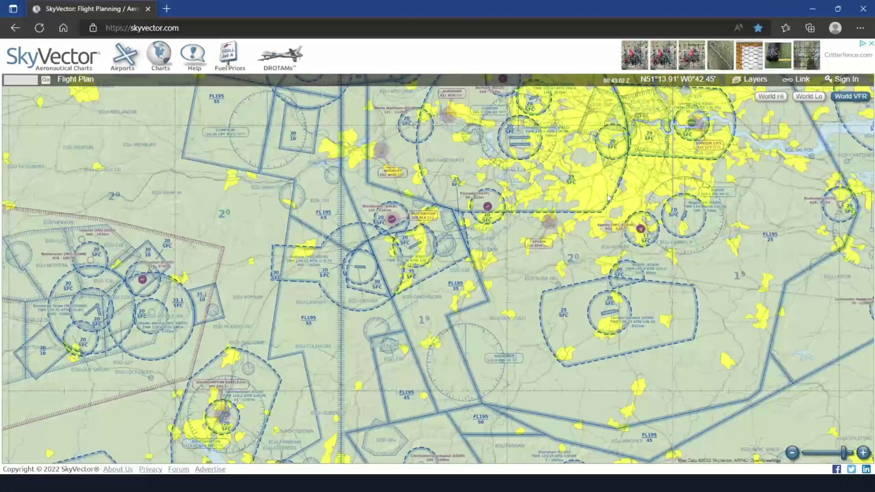
{"action": "left_click_drag", "start_coordinate": [599, 175], "coordinate": [462, 306]}
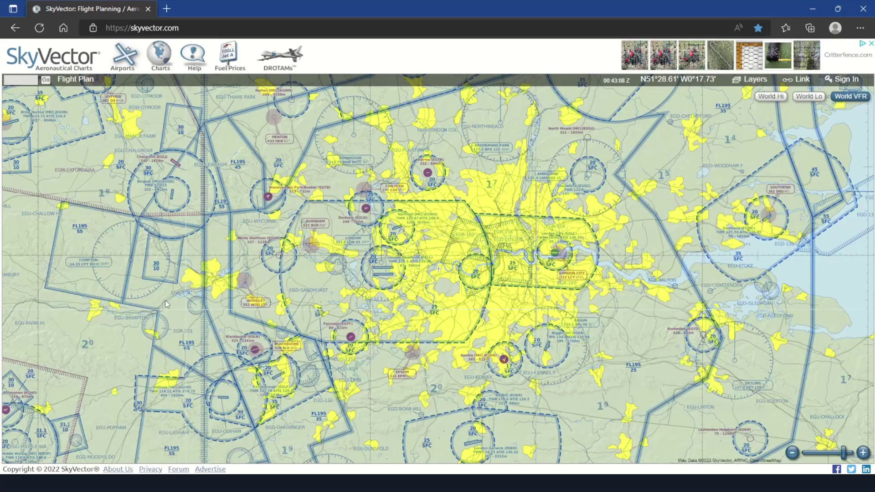
{"action": "left_click_drag", "start_coordinate": [588, 256], "coordinate": [714, 221]}
{"action": "left_click_drag", "start_coordinate": [530, 220], "coordinate": [481, 254]}
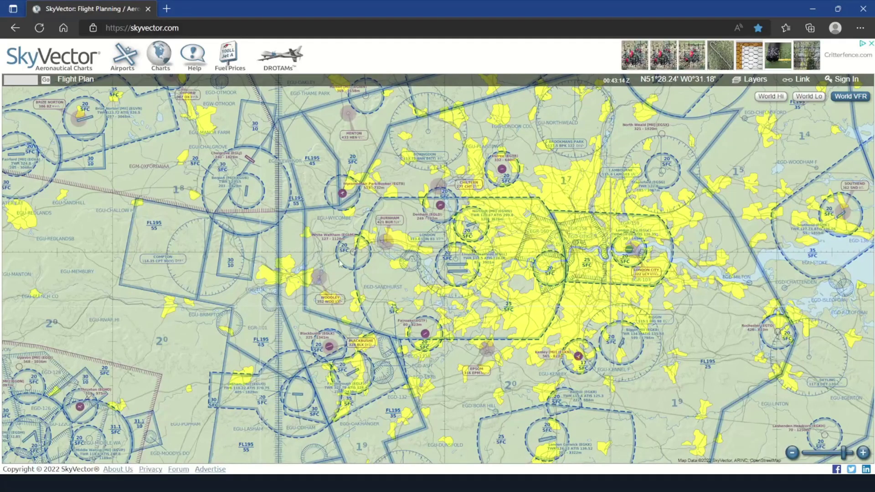
{"action": "left_click_drag", "start_coordinate": [339, 260], "coordinate": [503, 224]}
{"action": "left_click_drag", "start_coordinate": [566, 236], "coordinate": [348, 233]}
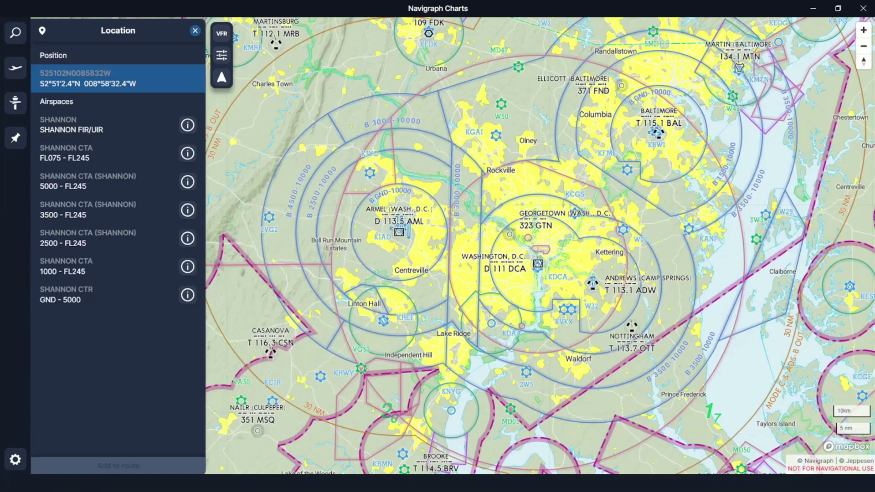
Step: Switch to Navigraph Charts and examine the Class B rings and VFR route arrows around Washington and Baltimore
{"action": "left_click_drag", "start_coordinate": [483, 276], "coordinate": [430, 296]}
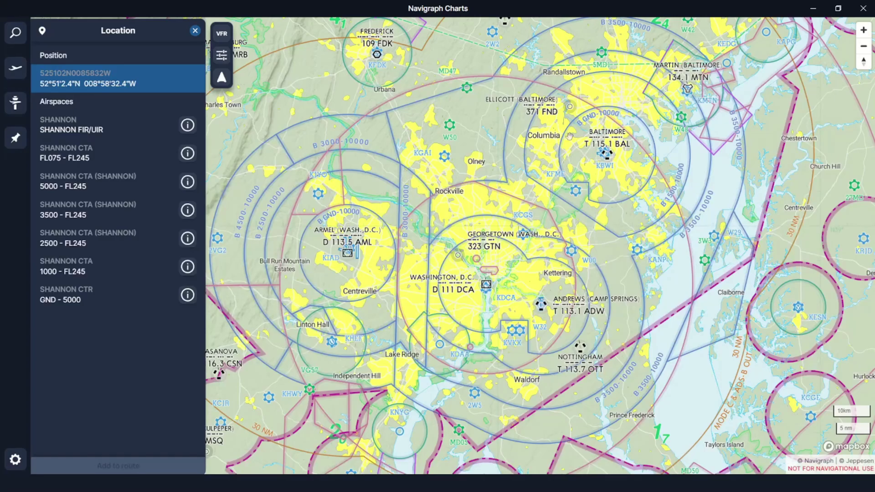
{"action": "scroll", "coordinate": [440, 163], "scroll_direction": "up", "scroll_amount": 2}
{"action": "scroll", "coordinate": [456, 175], "scroll_direction": "up", "scroll_amount": 2}
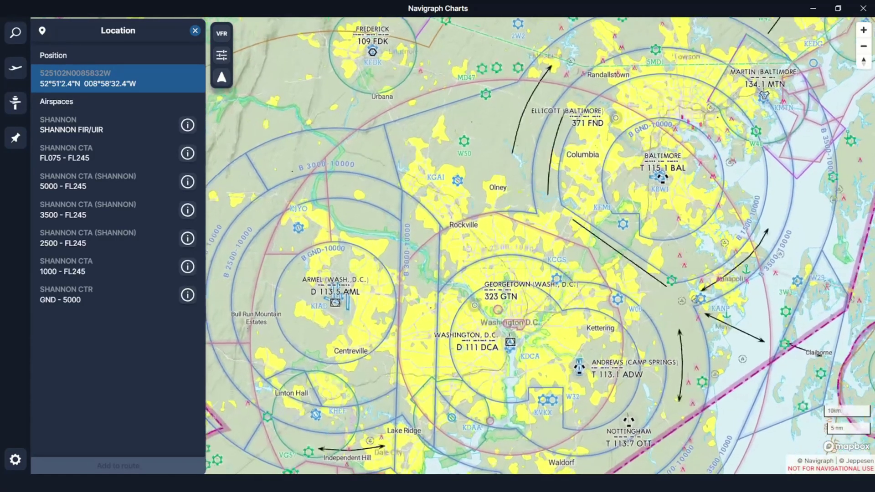
{"action": "left_click_drag", "start_coordinate": [468, 249], "coordinate": [577, 229]}
{"action": "left_click_drag", "start_coordinate": [719, 226], "coordinate": [455, 174]}
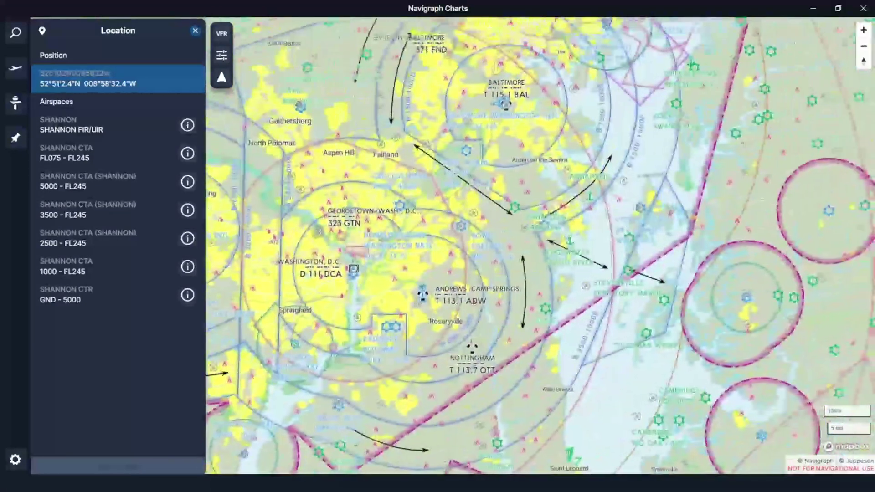
Step: Examine the VFR routes, airfields and obstacles close up around Annapolis, Chesapeake Bay and Baltimore
{"action": "scroll", "coordinate": [627, 228], "scroll_direction": "up", "scroll_amount": 2}
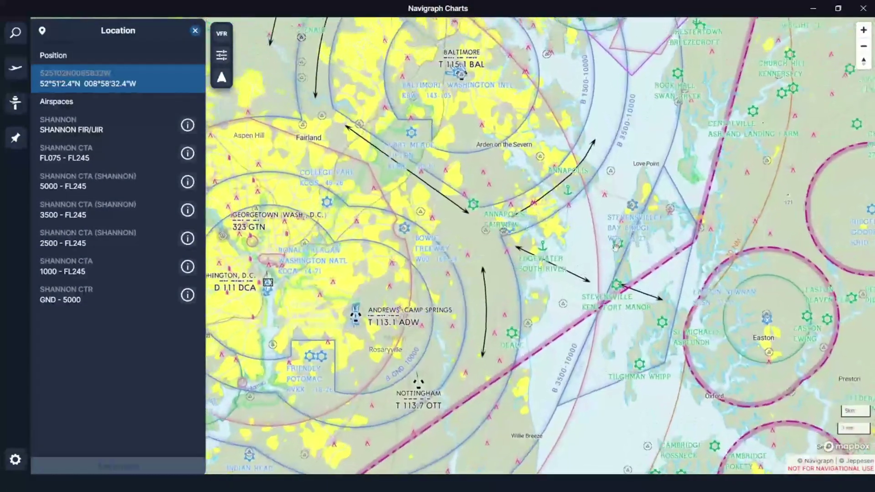
{"action": "scroll", "coordinate": [615, 247], "scroll_direction": "up", "scroll_amount": 3}
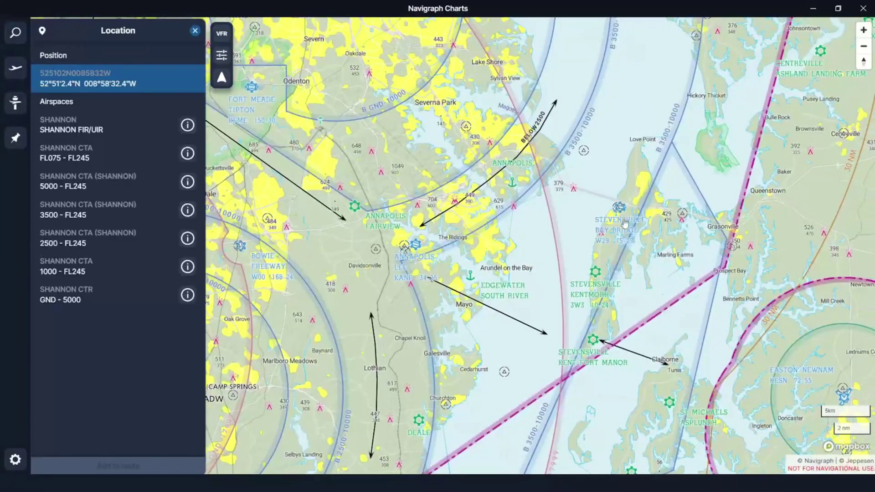
{"action": "left_click_drag", "start_coordinate": [739, 189], "coordinate": [725, 430]}
{"action": "scroll", "coordinate": [725, 431], "scroll_direction": "down", "scroll_amount": 1}
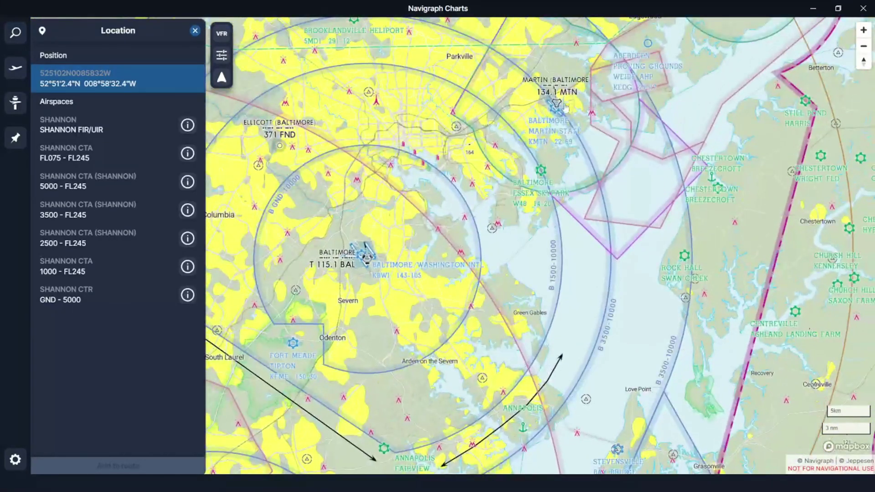
Step: Examine the chart detail at Dulles airport and the reporting points and airspace limits to its north
{"action": "scroll", "coordinate": [356, 219], "scroll_direction": "down", "scroll_amount": 5}
{"action": "left_click_drag", "start_coordinate": [356, 219], "coordinate": [684, 168]}
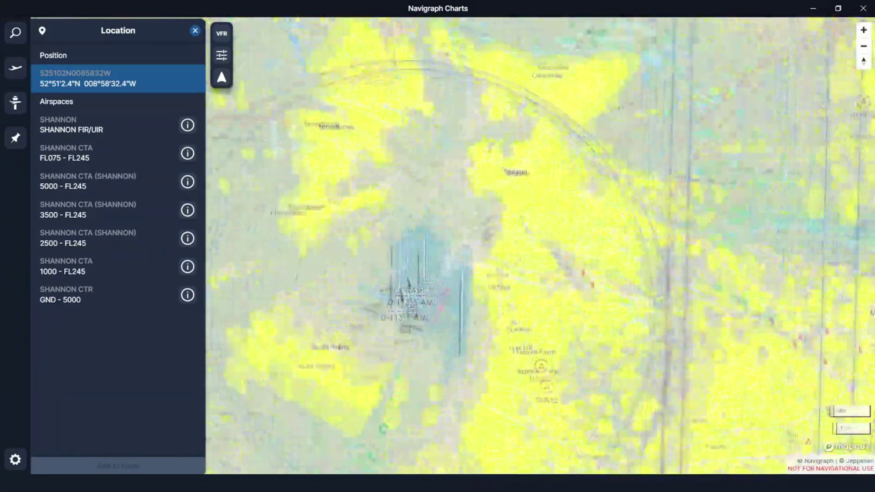
{"action": "scroll", "coordinate": [474, 153], "scroll_direction": "up", "scroll_amount": 6}
{"action": "left_click_drag", "start_coordinate": [474, 153], "coordinate": [452, 359]}
{"action": "scroll", "coordinate": [570, 238], "scroll_direction": "down", "scroll_amount": 2}
{"action": "left_click_drag", "start_coordinate": [520, 194], "coordinate": [473, 355]}
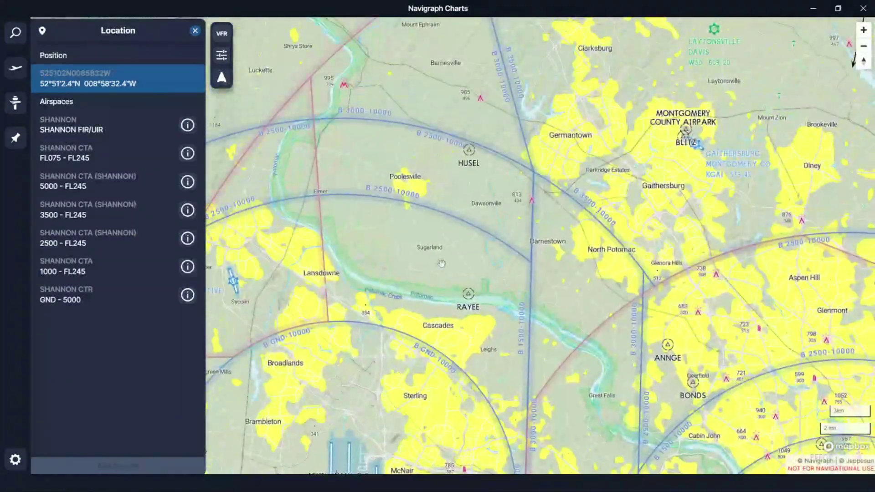
Step: Compare the full Class B rings around Washington and Baltimore with the control zones and airfields around London on the VFR chart
{"action": "scroll", "coordinate": [526, 238], "scroll_direction": "down", "scroll_amount": 2}
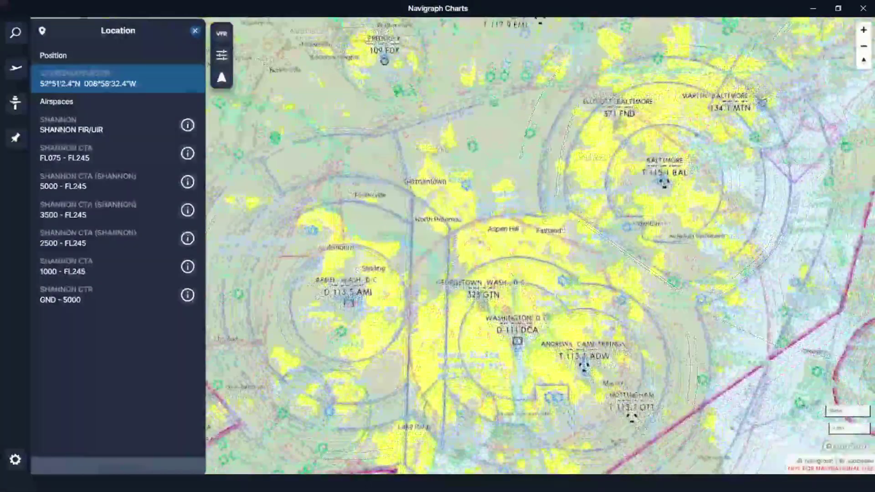
{"action": "scroll", "coordinate": [711, 242], "scroll_direction": "down", "scroll_amount": 5}
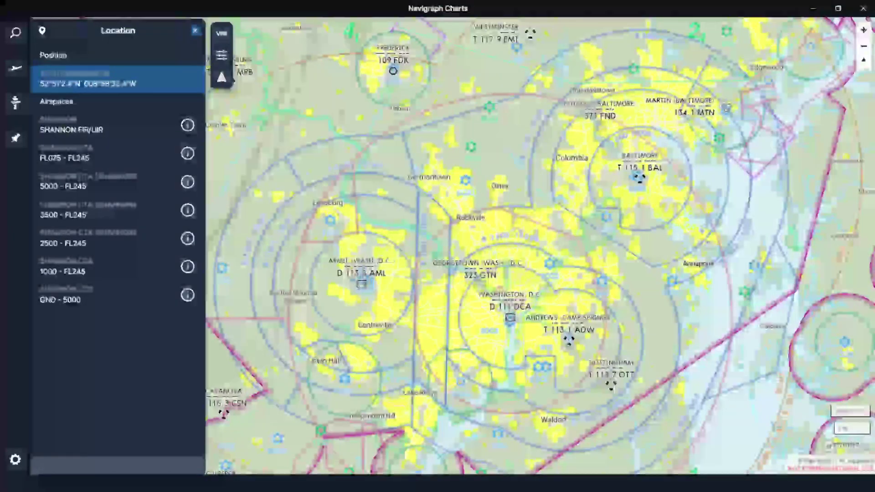
{"action": "left_click_drag", "start_coordinate": [712, 242], "coordinate": [392, 287]}
{"action": "scroll", "coordinate": [392, 287], "scroll_direction": "down", "scroll_amount": 2}
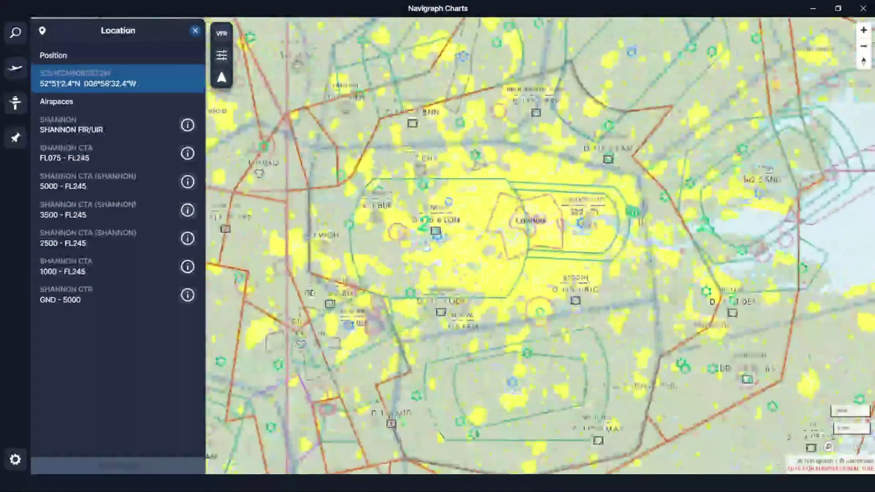
{"action": "scroll", "coordinate": [406, 248], "scroll_direction": "up", "scroll_amount": 2}
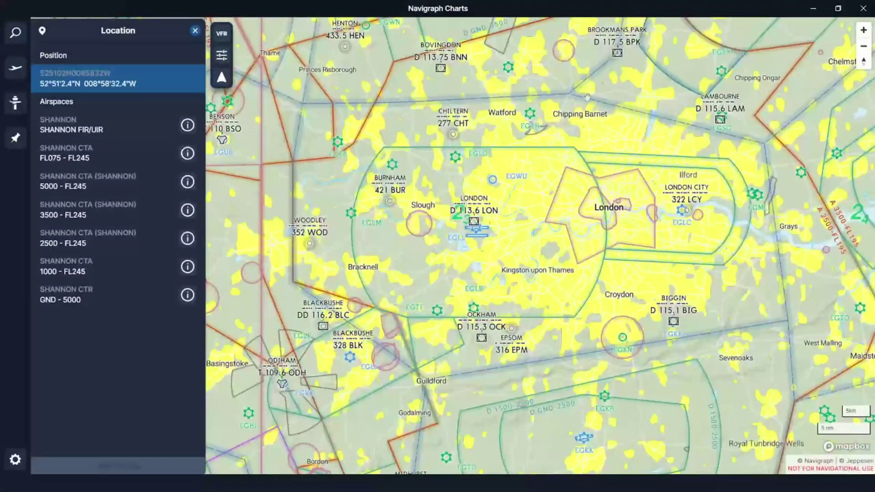
{"action": "left_click_drag", "start_coordinate": [446, 31], "coordinate": [440, 66]}
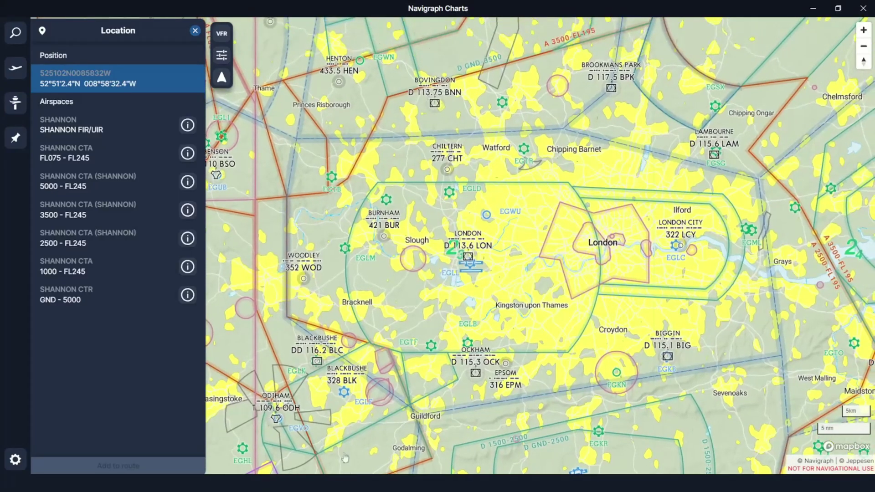
Step: Examine the helicopter routes, obstacles and nearby airfields close up around Heathrow and Northolt
{"action": "scroll", "coordinate": [428, 254], "scroll_direction": "up", "scroll_amount": 3}
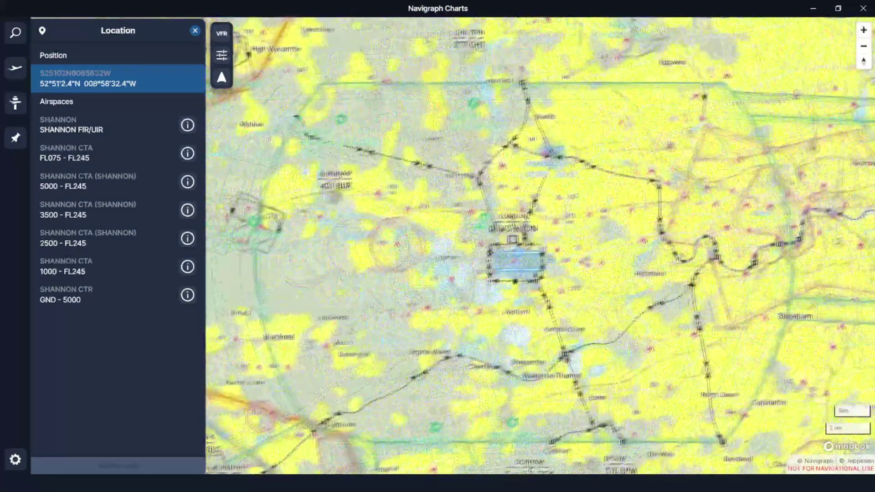
{"action": "left_click_drag", "start_coordinate": [450, 217], "coordinate": [462, 220]}
{"action": "scroll", "coordinate": [461, 220], "scroll_direction": "up", "scroll_amount": 1}
{"action": "left_click_drag", "start_coordinate": [336, 169], "coordinate": [439, 256]}
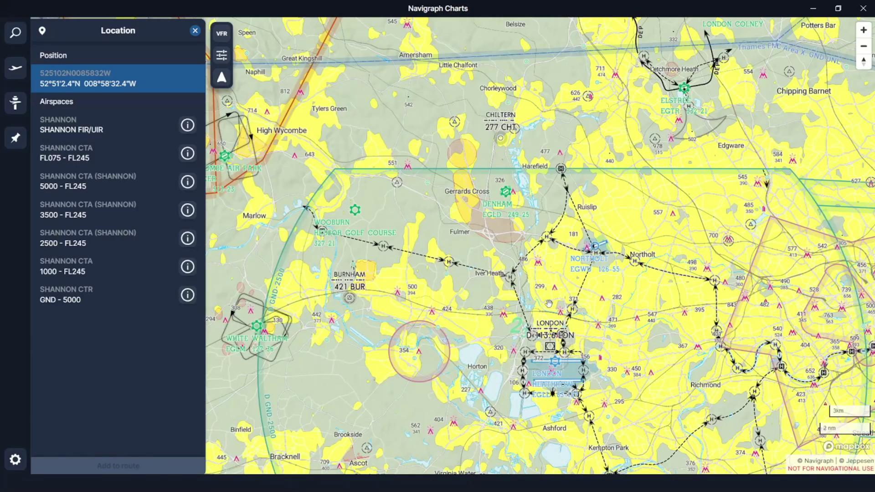
{"action": "left_click_drag", "start_coordinate": [580, 370], "coordinate": [578, 316]}
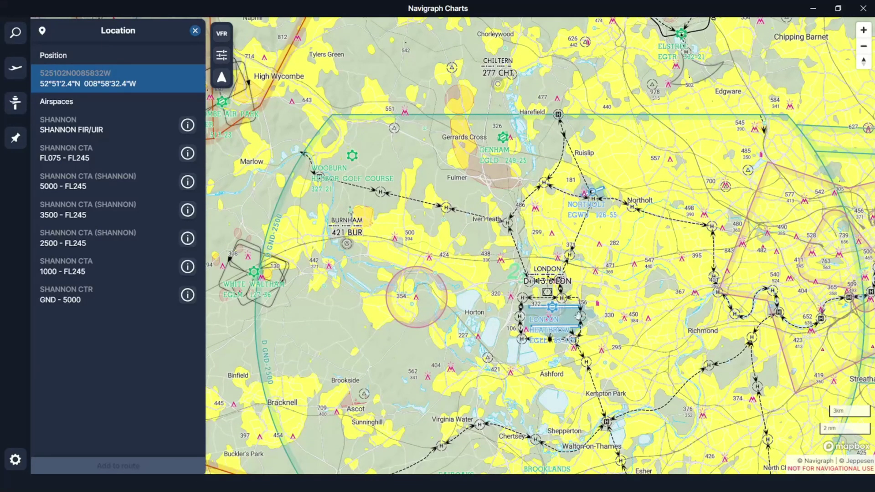
{"action": "left_click_drag", "start_coordinate": [635, 421], "coordinate": [706, 339]}
Step: Examine the VFR reporting points, holding patterns and surrounding Class C rings at Cork airport in Ireland
{"action": "scroll", "coordinate": [440, 232], "scroll_direction": "down", "scroll_amount": 5}
{"action": "left_click_drag", "start_coordinate": [438, 237], "coordinate": [739, 178]}
{"action": "scroll", "coordinate": [502, 214], "scroll_direction": "down", "scroll_amount": 2}
{"action": "left_click_drag", "start_coordinate": [346, 219], "coordinate": [750, 315]}
{"action": "scroll", "coordinate": [456, 228], "scroll_direction": "down", "scroll_amount": 3}
{"action": "left_click_drag", "start_coordinate": [410, 228], "coordinate": [791, 349]}
{"action": "left_click_drag", "start_coordinate": [401, 279], "coordinate": [379, 313]}
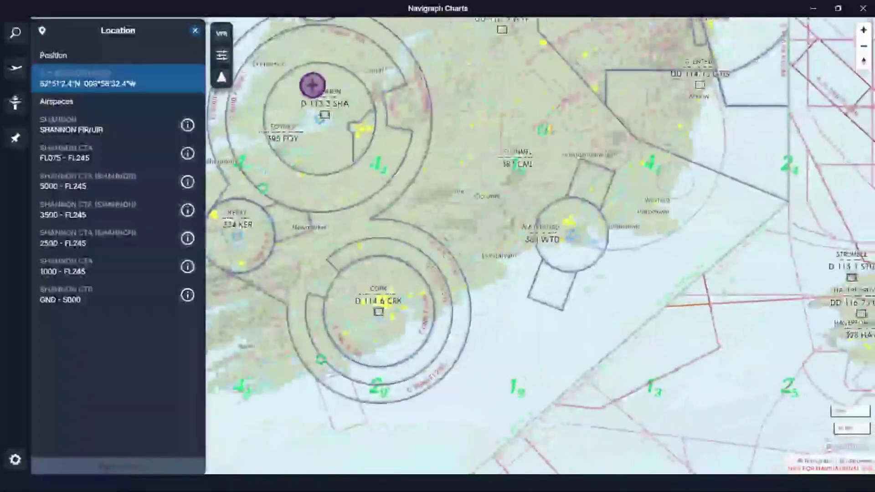
{"action": "scroll", "coordinate": [382, 312], "scroll_direction": "up", "scroll_amount": 8}
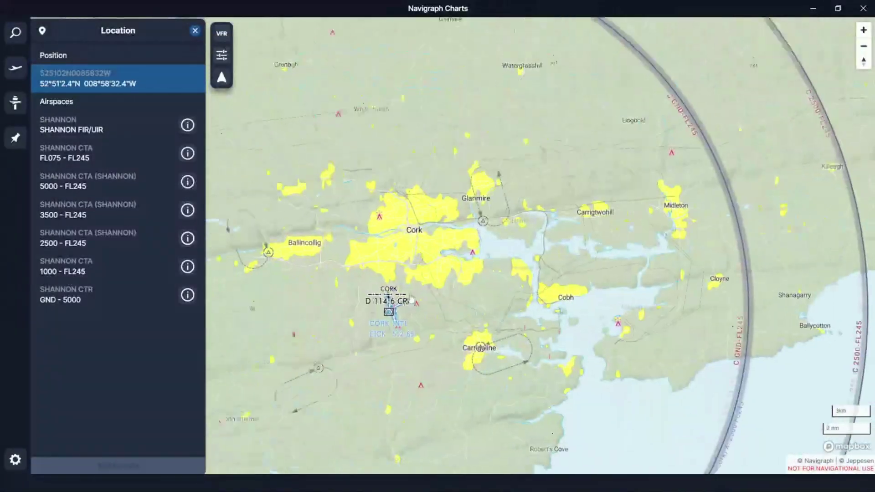
{"action": "left_click_drag", "start_coordinate": [424, 286], "coordinate": [480, 268]}
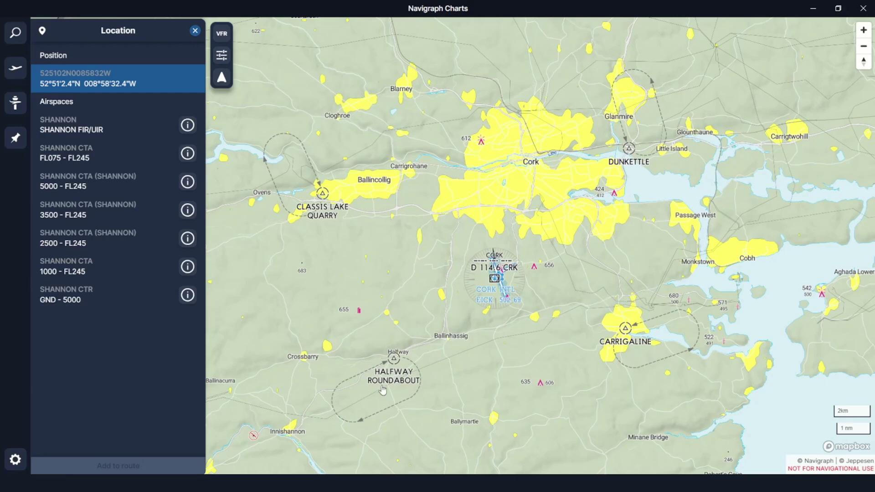
{"action": "left_click_drag", "start_coordinate": [530, 248], "coordinate": [532, 267]}
{"action": "scroll", "coordinate": [532, 268], "scroll_direction": "down", "scroll_amount": 5}
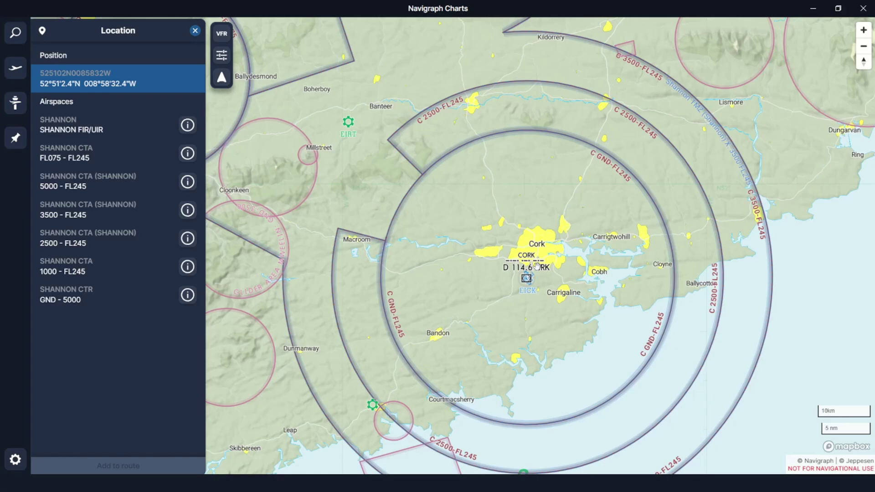
Step: Create a new flight in VFR flight mode with a cruising altitude of 2500, with the Shannon and Kerry area in view
{"action": "left_click_drag", "start_coordinate": [683, 152], "coordinate": [662, 190]}
{"action": "scroll", "coordinate": [652, 190], "scroll_direction": "down", "scroll_amount": 2}
{"action": "left_click_drag", "start_coordinate": [574, 165], "coordinate": [611, 297]}
{"action": "mouse_move", "coordinate": [554, 110]}
{"action": "left_mouse_down"}
{"action": "mouse_move", "coordinate": [573, 194]}
{"action": "mouse_move", "coordinate": [555, 250]}
{"action": "left_mouse_up"}
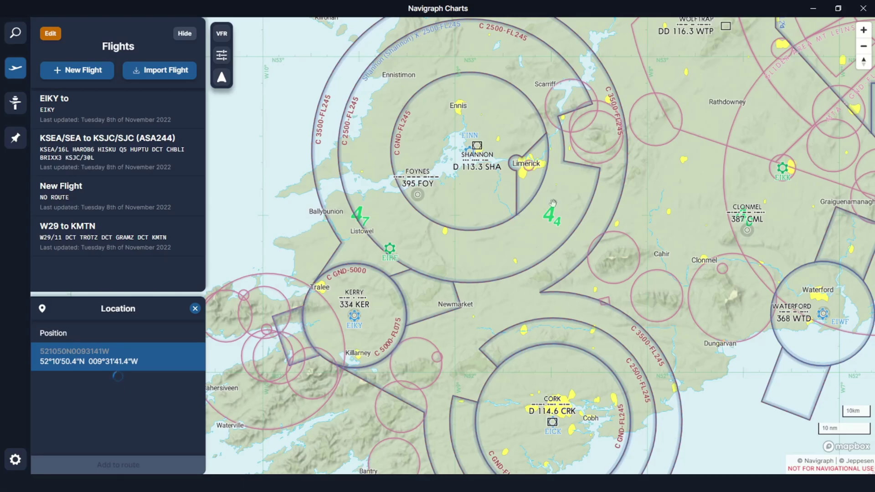
{"action": "left_click", "coordinate": [57, 80]}
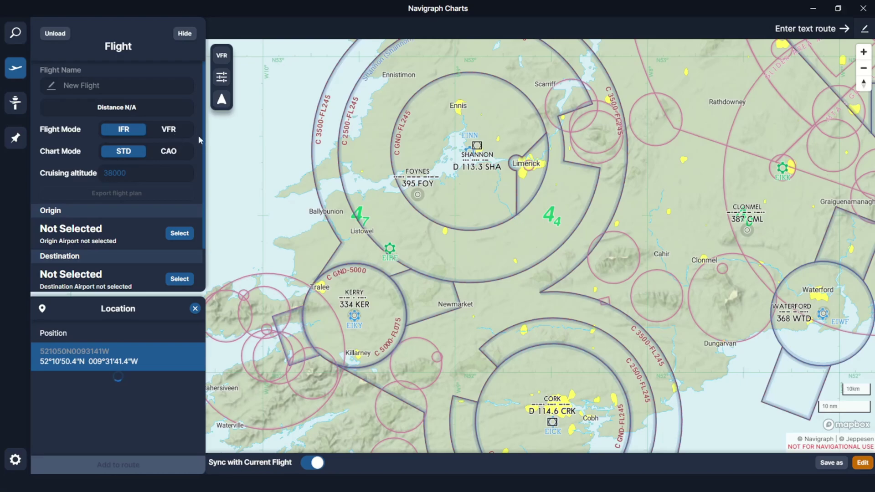
{"action": "left_click", "coordinate": [134, 175]}
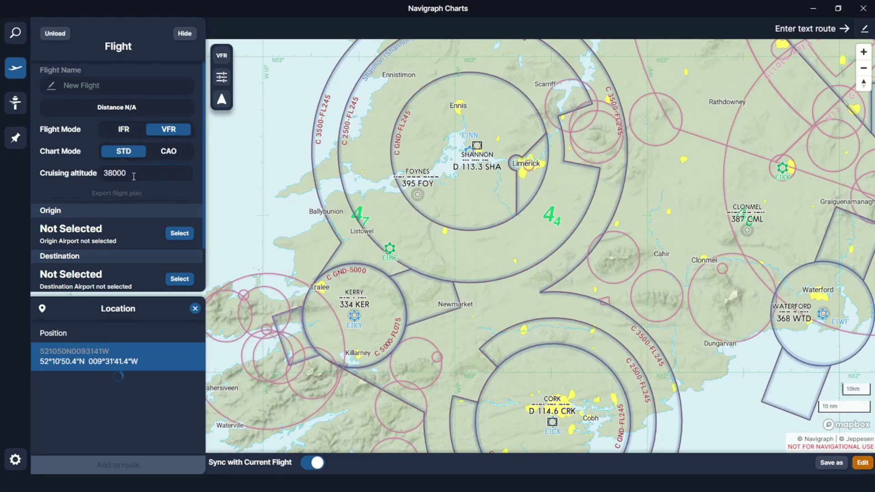
{"action": "key", "text": "BackSpace"}
{"action": "key", "text": "BackSpace"}
{"action": "key", "text": "BackSpace"}
{"action": "key", "text": "BackSpace"}
{"action": "type", "text": "2"}
Step: Set Shannon Intl (EINN) as the origin airport of the new flight
{"action": "left_click", "coordinate": [180, 233]}
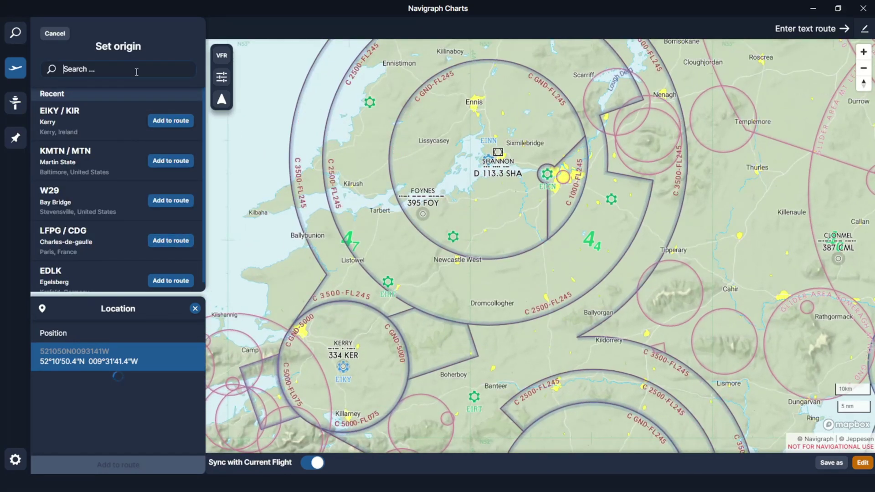
{"action": "type", "text": "EINN"}
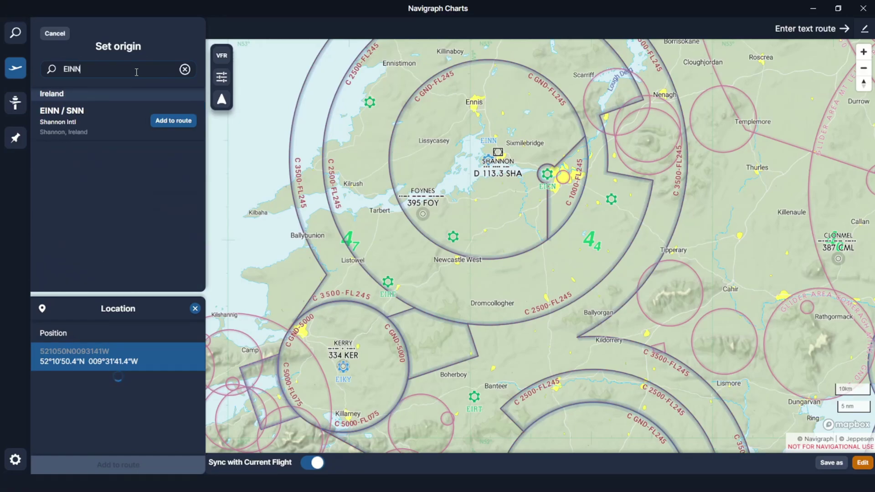
{"action": "left_click", "coordinate": [173, 121]}
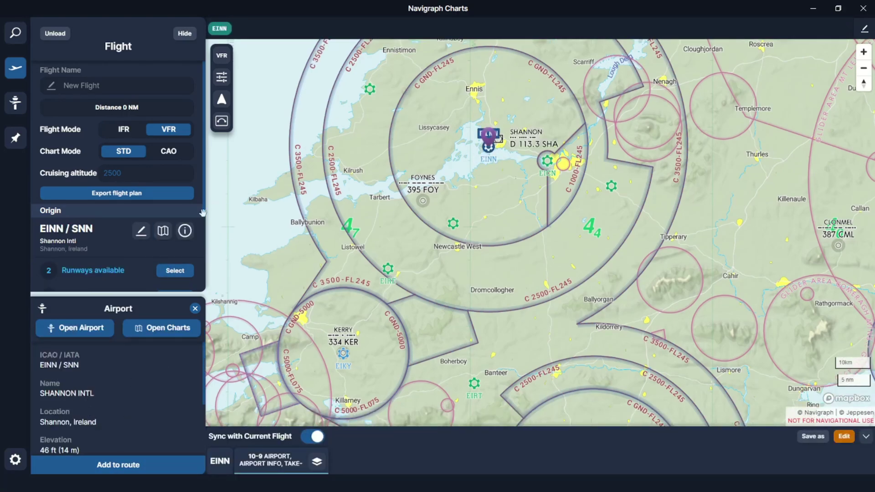
Step: Set Kerry (EIKY) as the destination airport of the flight from Shannon
{"action": "scroll", "coordinate": [133, 285], "scroll_direction": "down", "scroll_amount": 3}
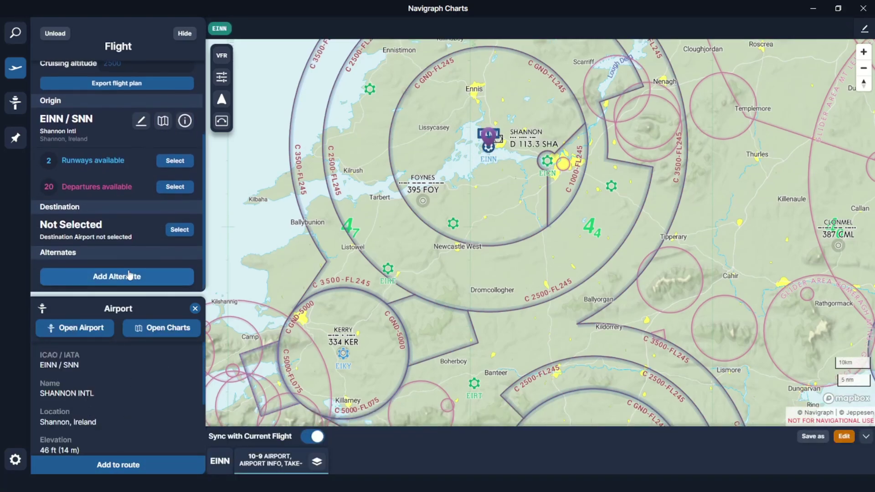
{"action": "left_click", "coordinate": [180, 226]}
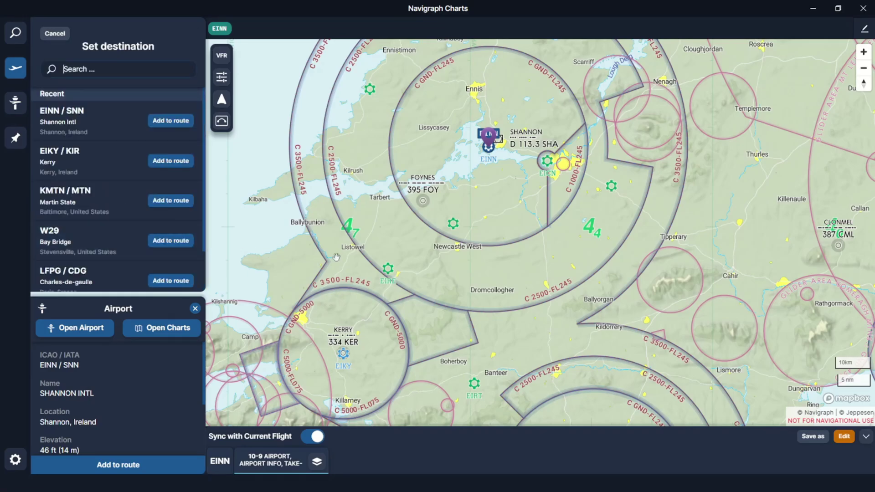
{"action": "left_click_drag", "start_coordinate": [303, 365], "coordinate": [345, 306]}
{"action": "scroll", "coordinate": [344, 306], "scroll_direction": "up", "scroll_amount": 1}
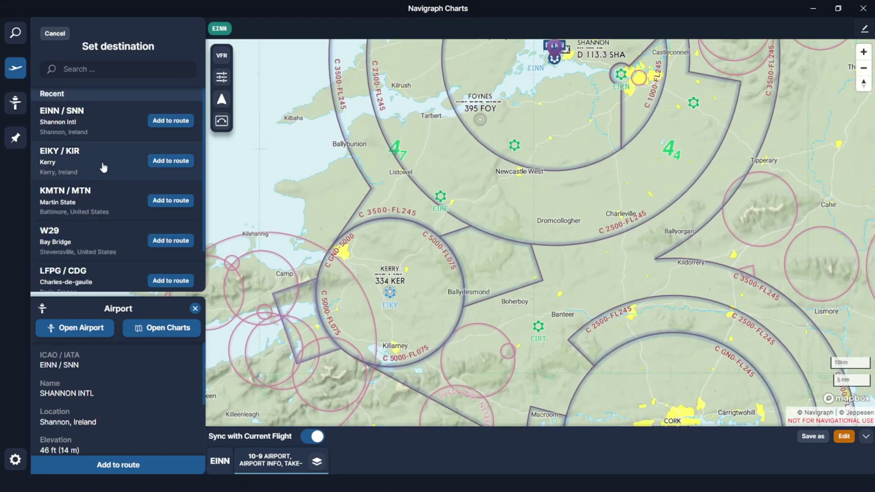
{"action": "scroll", "coordinate": [277, 318], "scroll_direction": "up", "scroll_amount": 2}
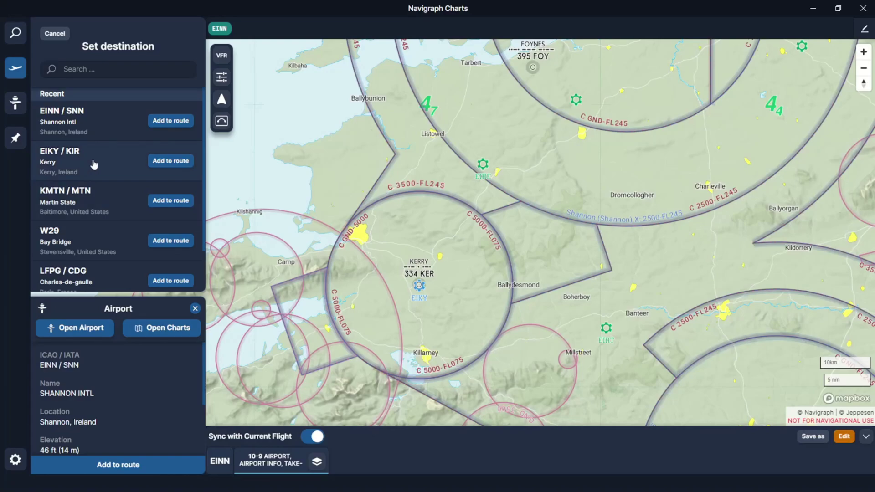
{"action": "left_click", "coordinate": [157, 163]}
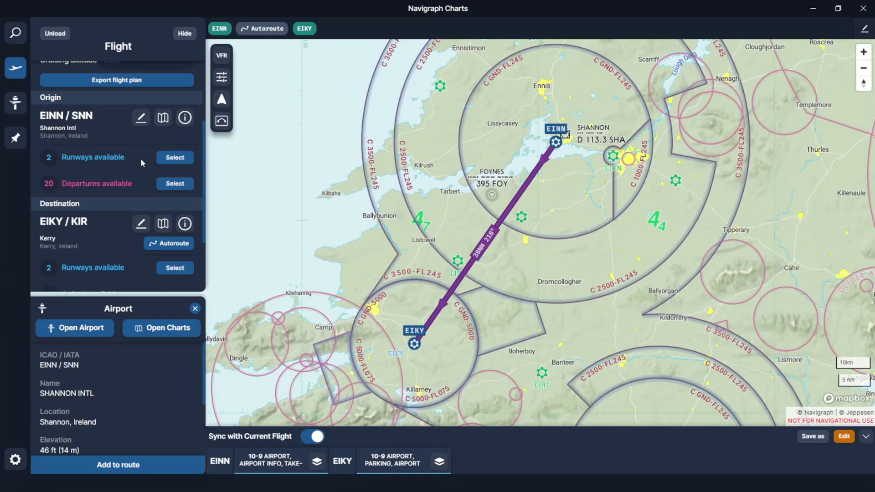
Step: Open the runway choices for the origin airport, Shannon
{"action": "left_click", "coordinate": [175, 158]}
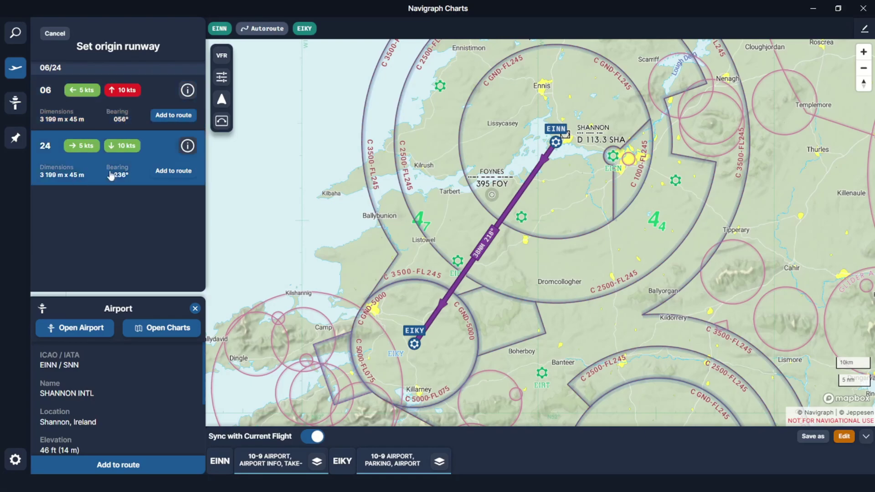